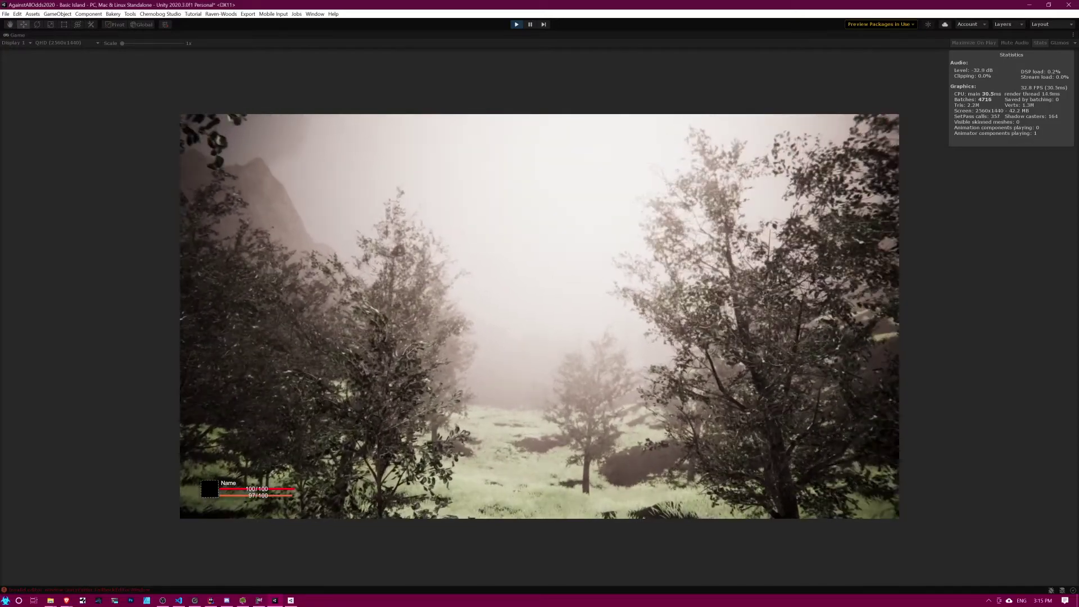
Step: Walk forward between the trees and past the central tree along the forest path
key(w)
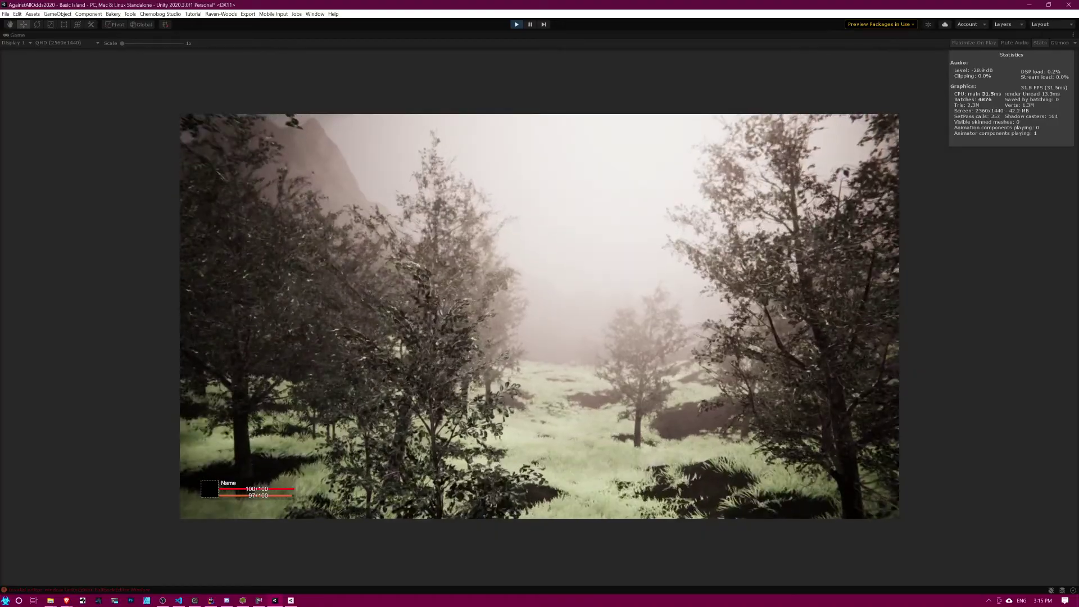
key(w)
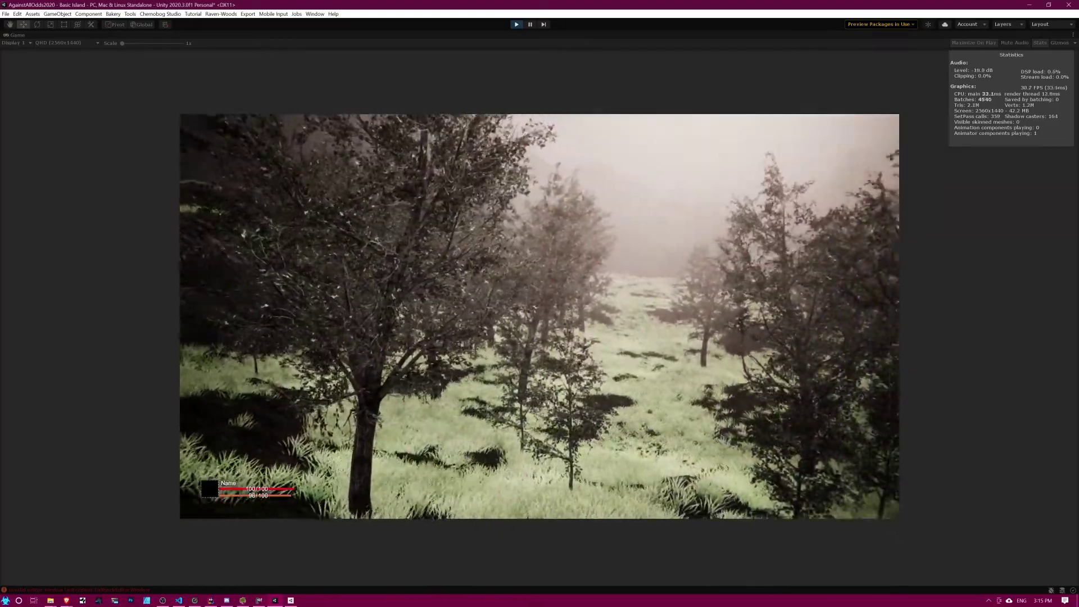
key(w)
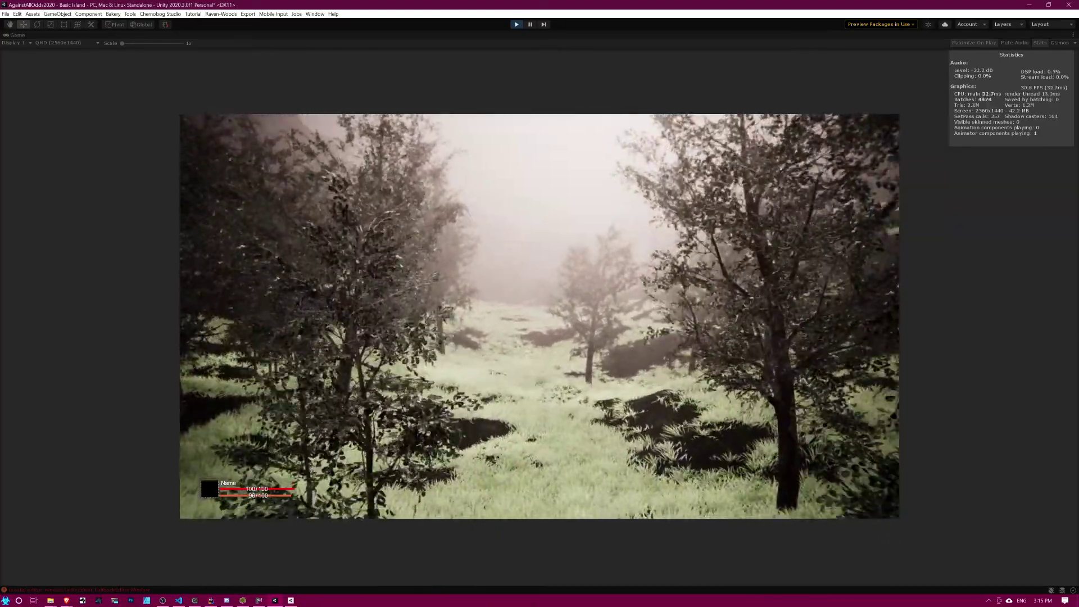
key(w)
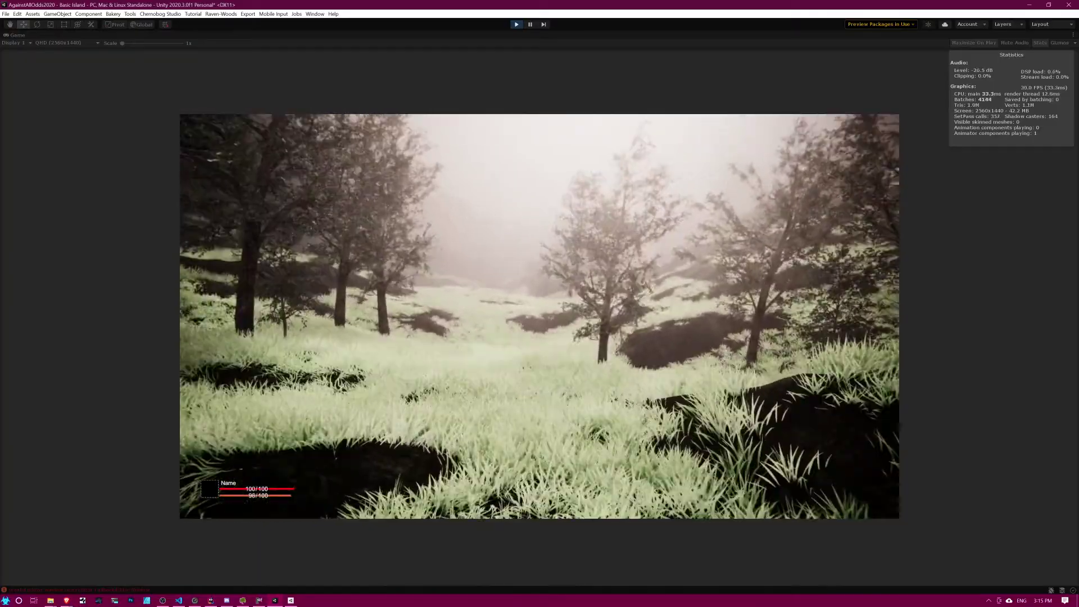
key(w)
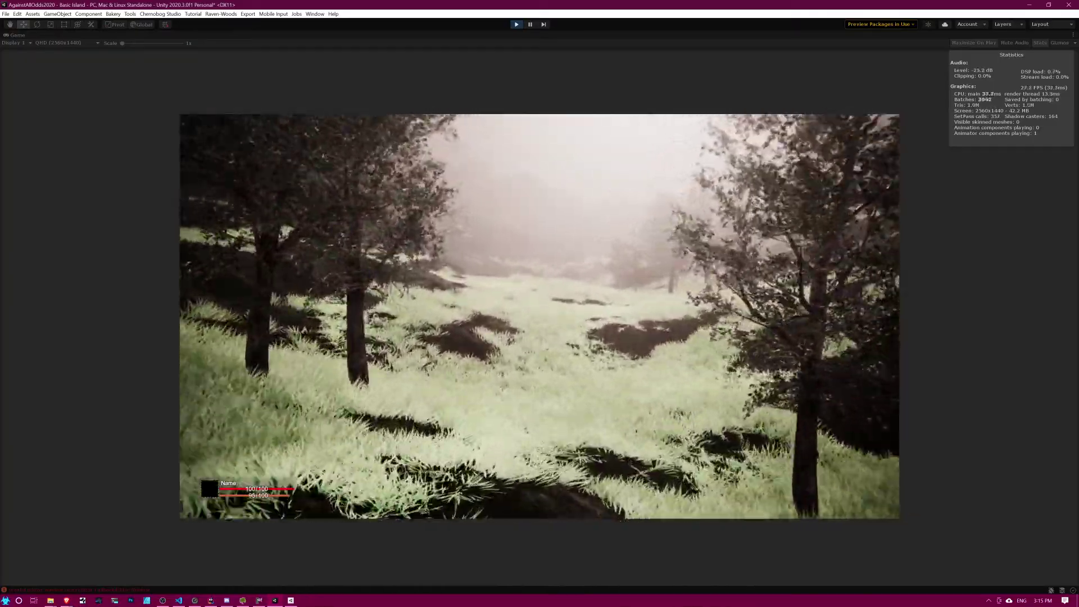
key(w)
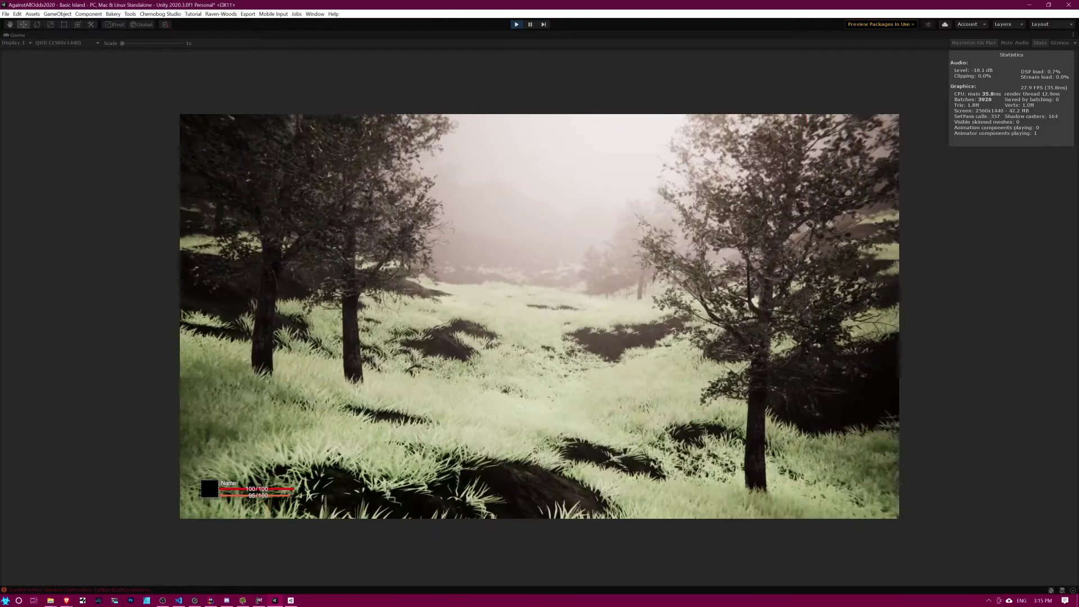
key(w)
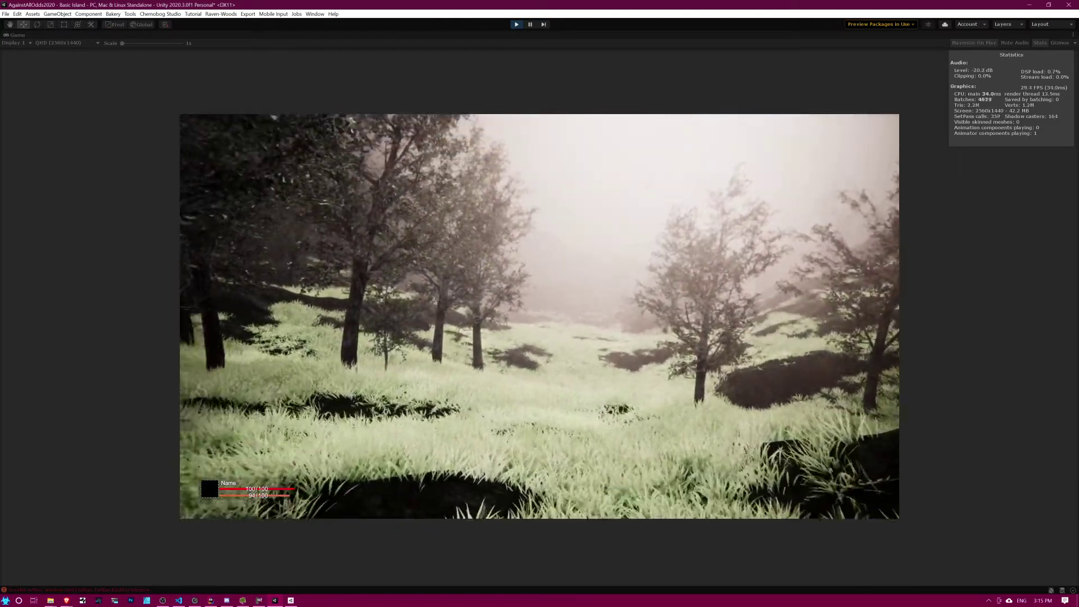
key(w)
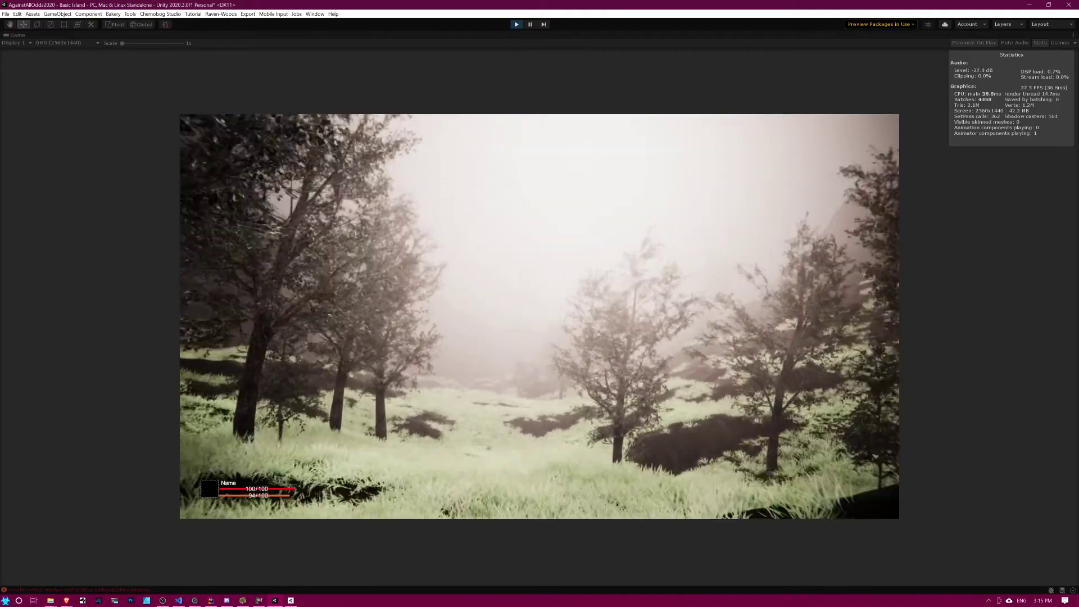
Step: Turn toward the foggy clearing and walk into the misty valley below the mountain
key(w)
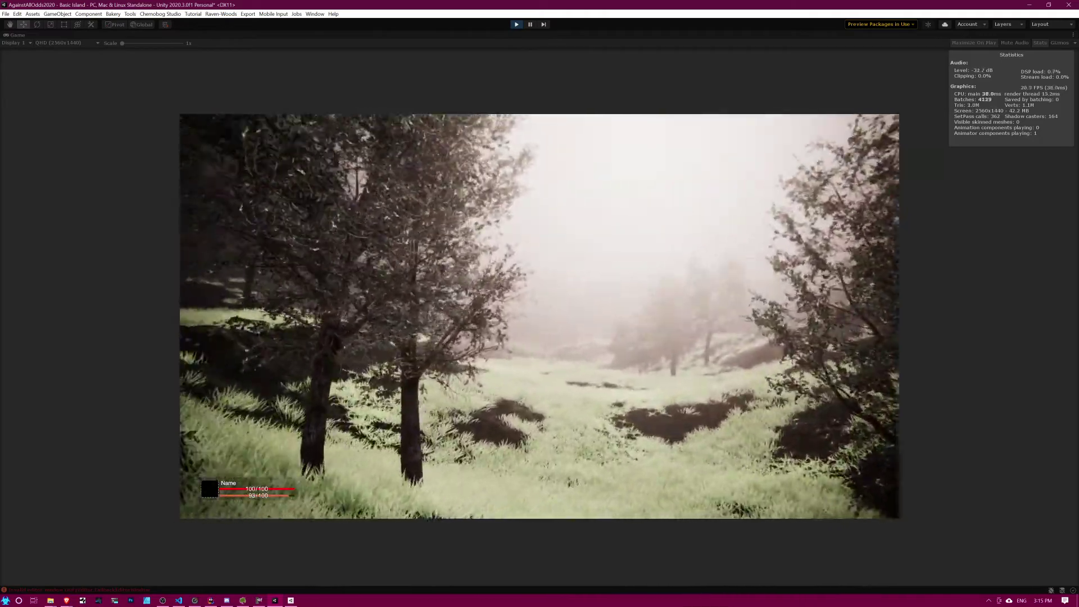
key(w)
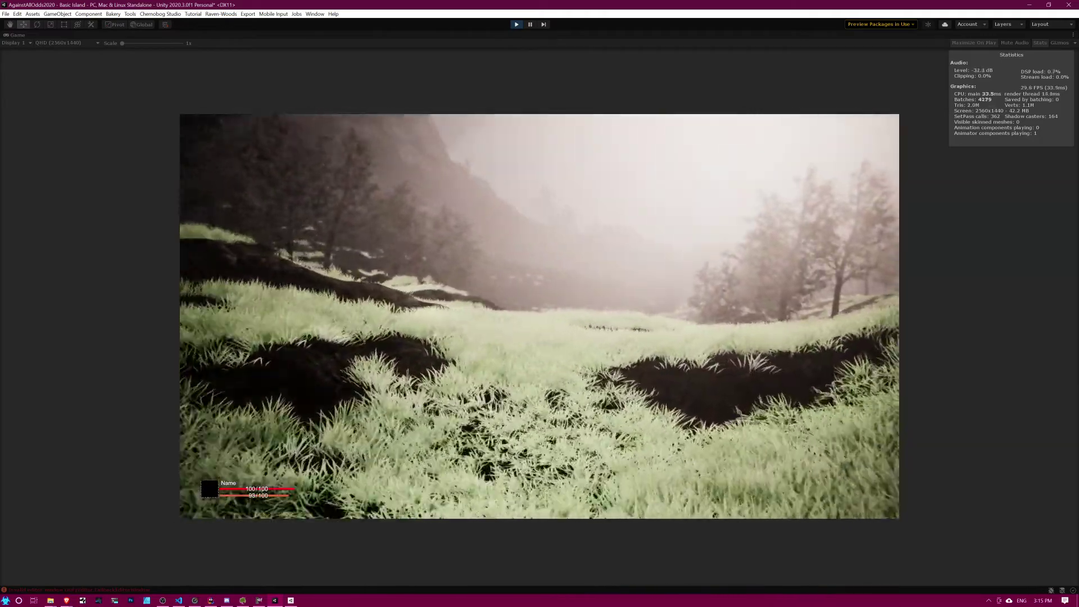
key(w)
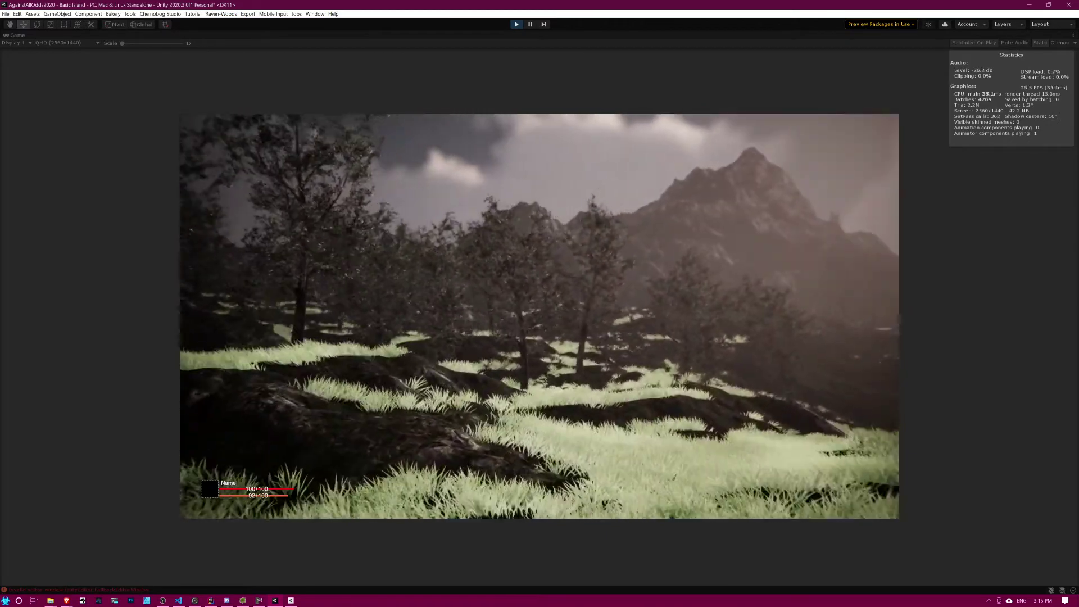
key(w)
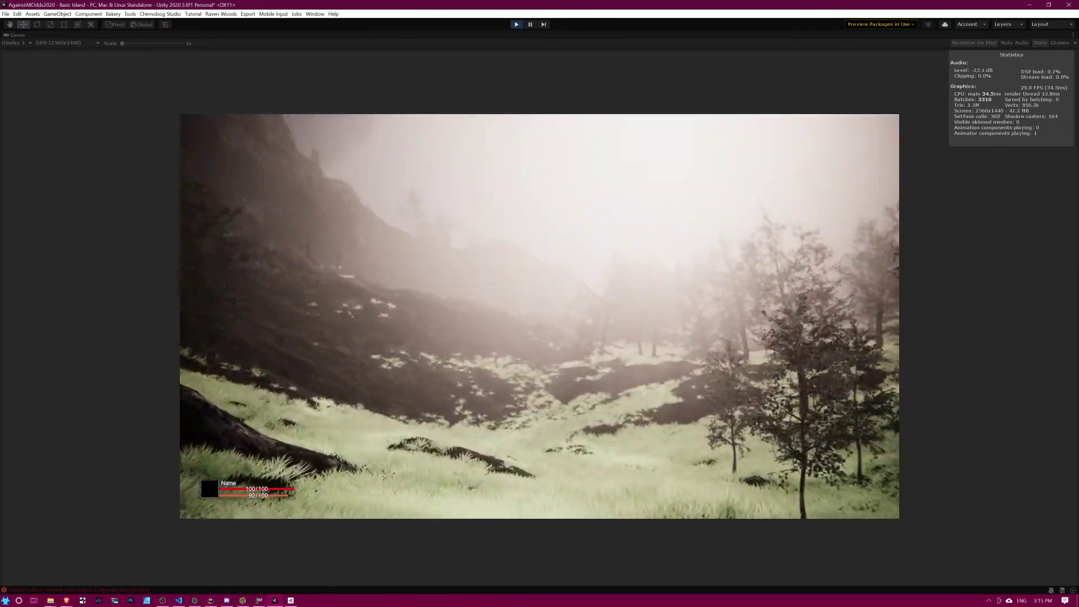
key(w)
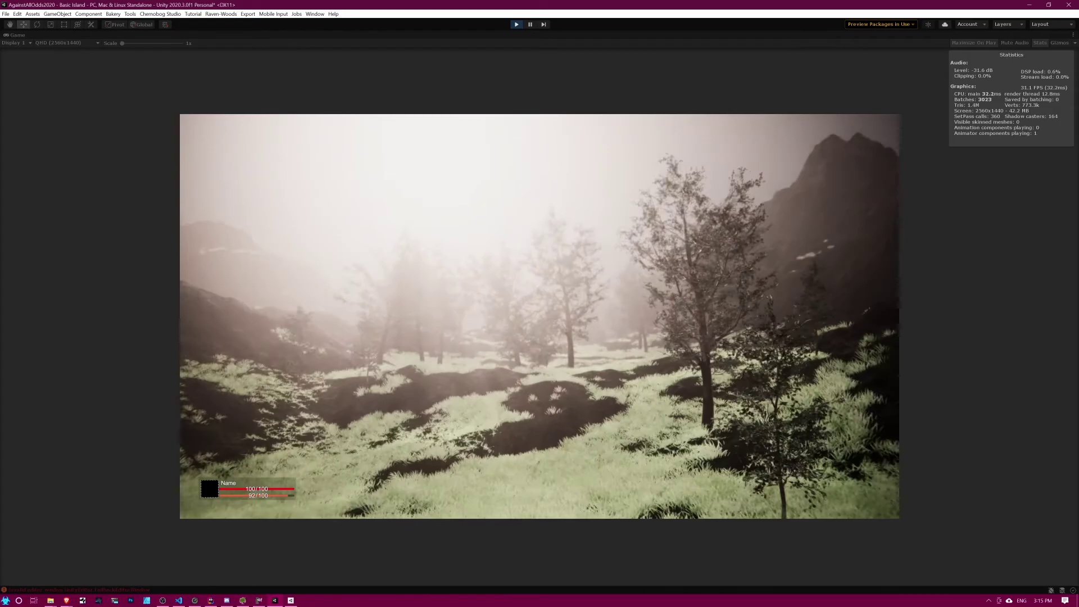
Step: Walk forward through the trees, turning right toward the grassy valley and rocky slope
key(w)
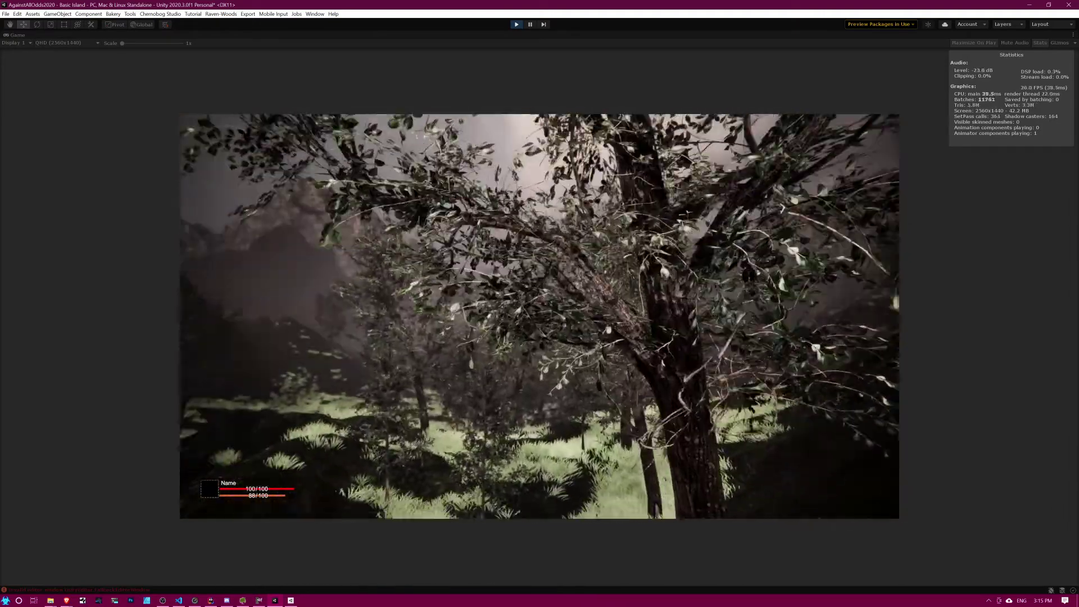
key(w)
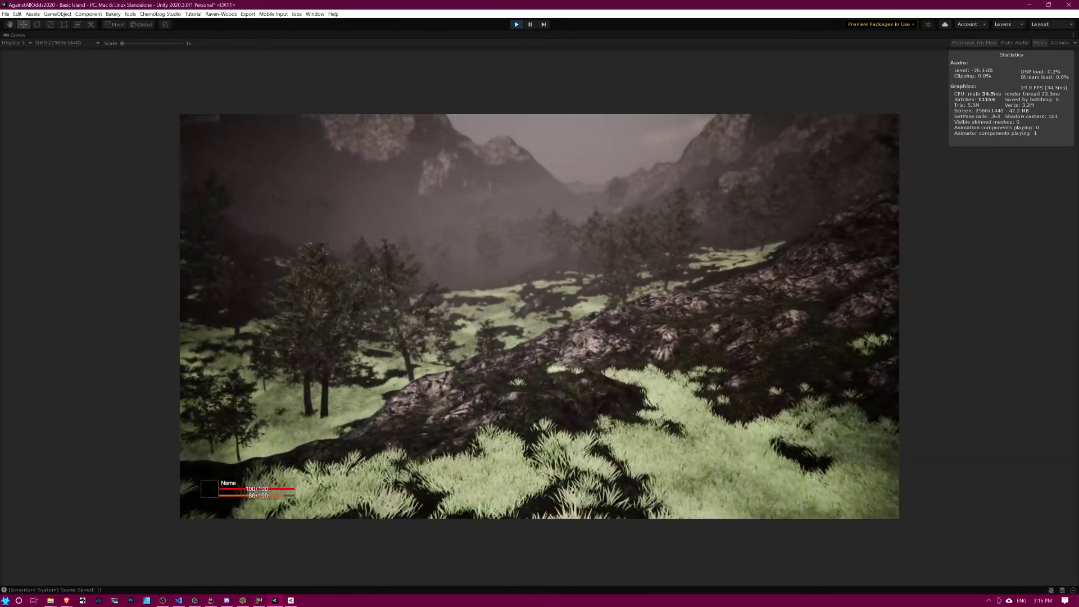
Step: Walk down the grassy slope and across the valley onto the meadow
key(w)
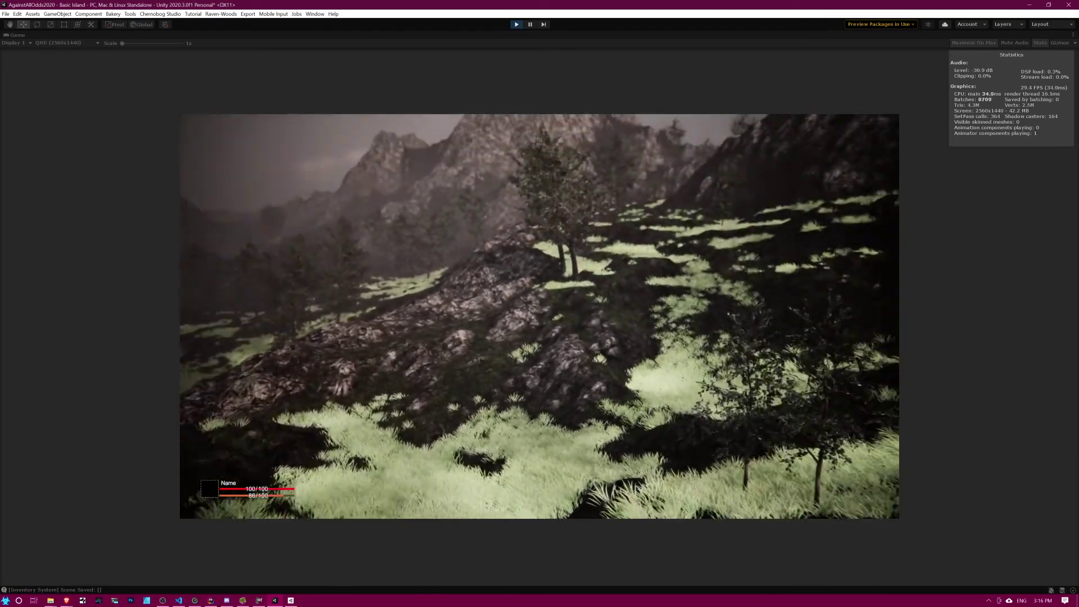
key(w)
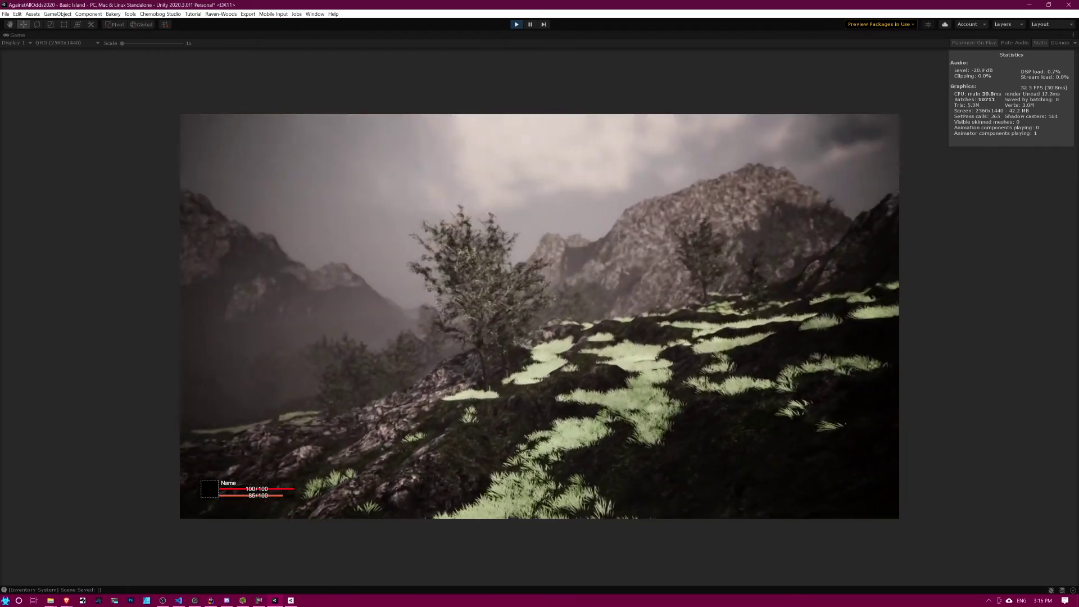
key(w)
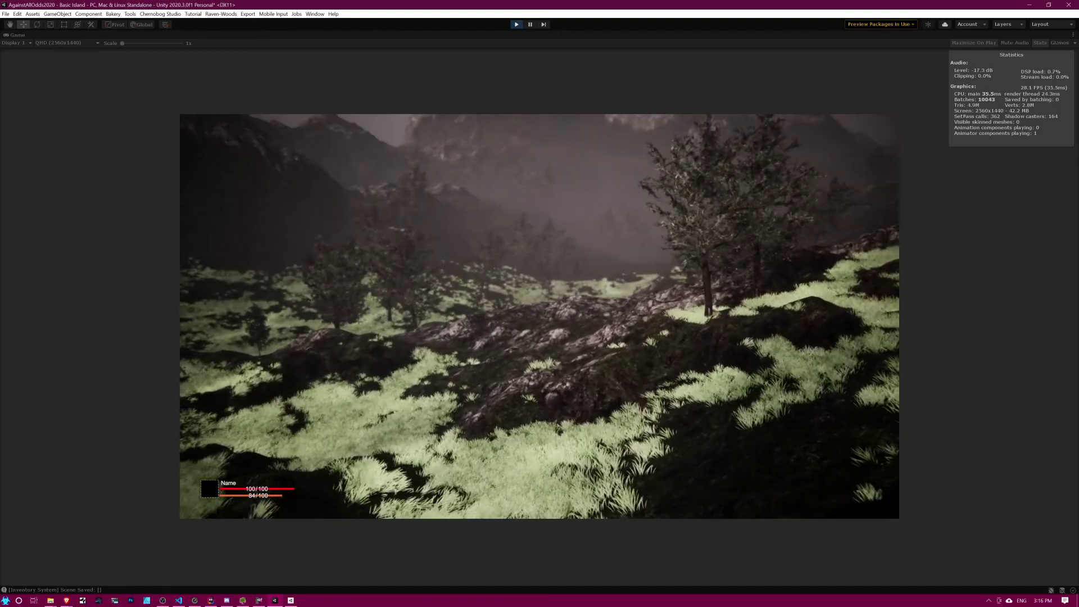
key(w)
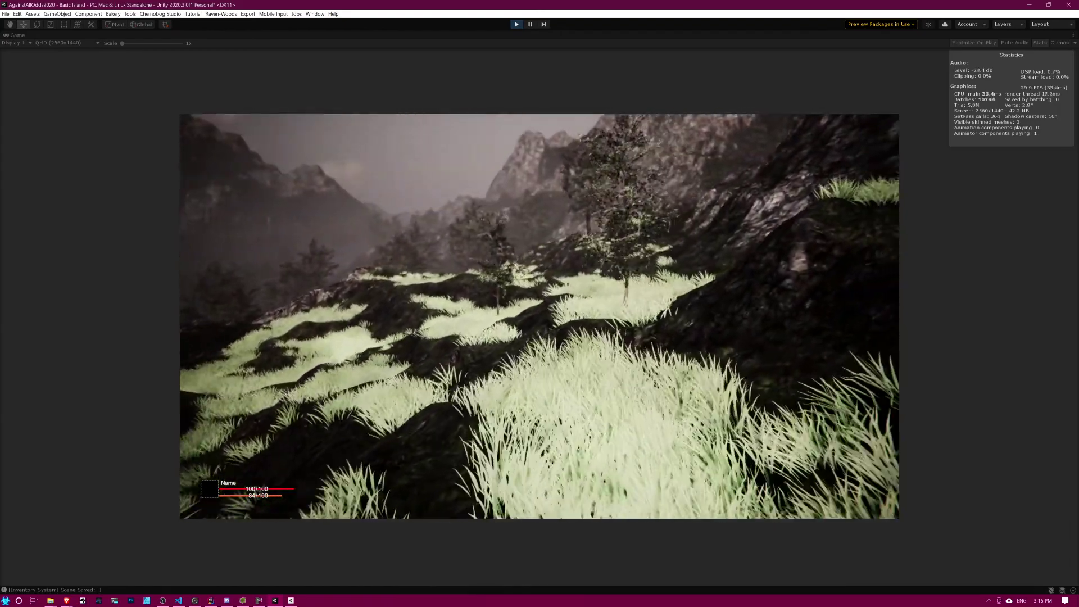
key(w)
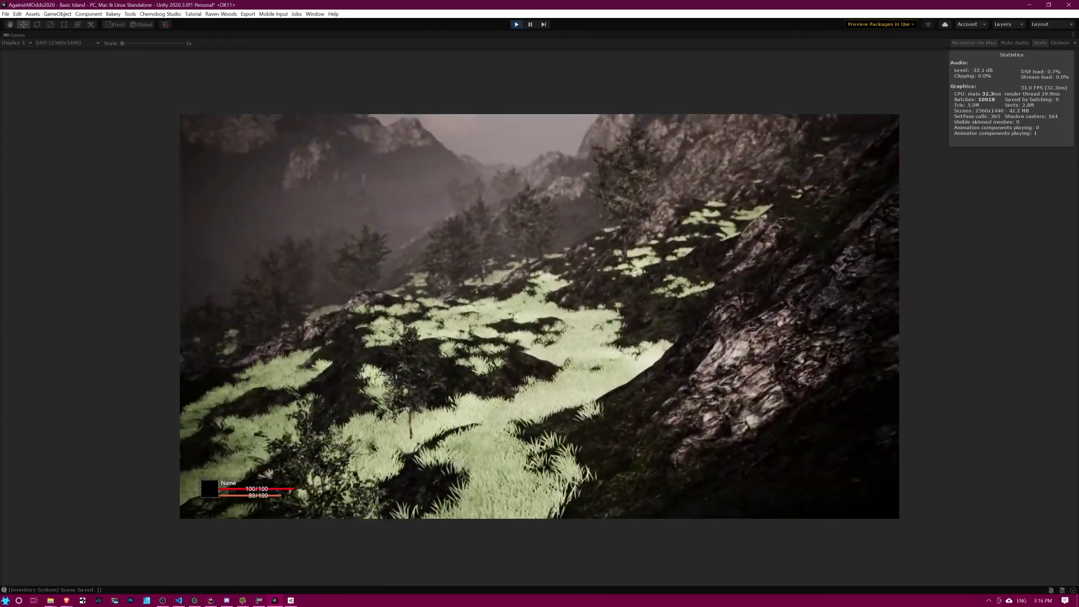
Step: Cross toward the rocky hill, climb its slope, and look out at distant mountains
key(w)
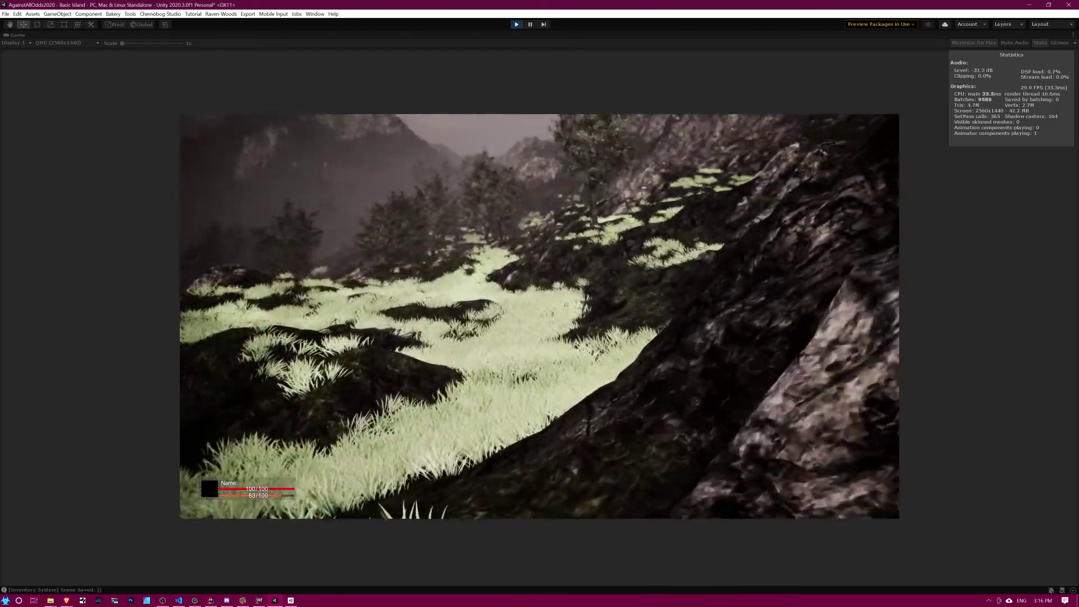
key(w)
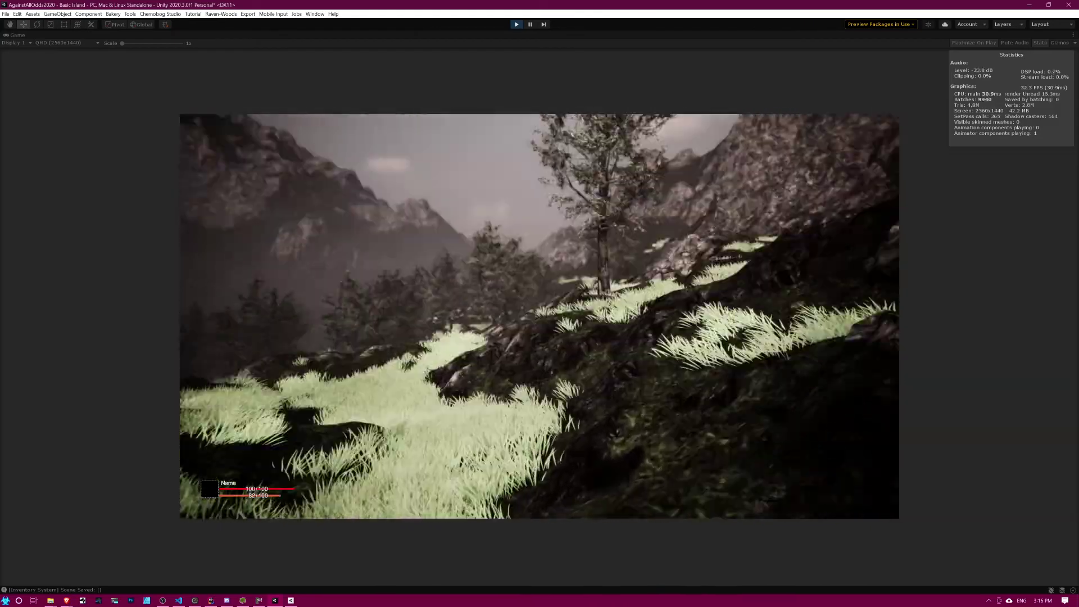
key(w)
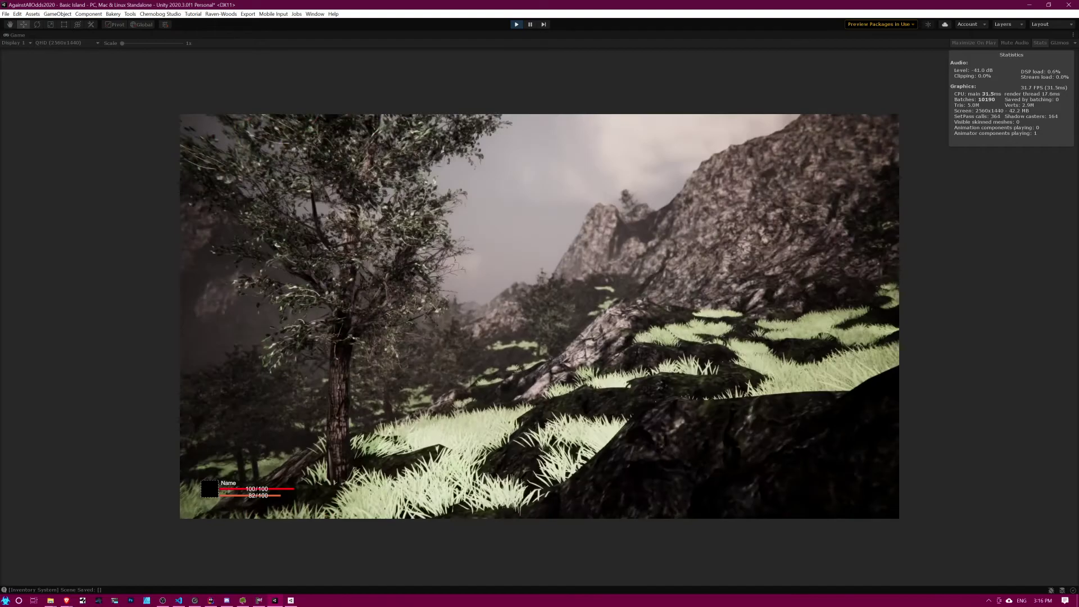
key(w)
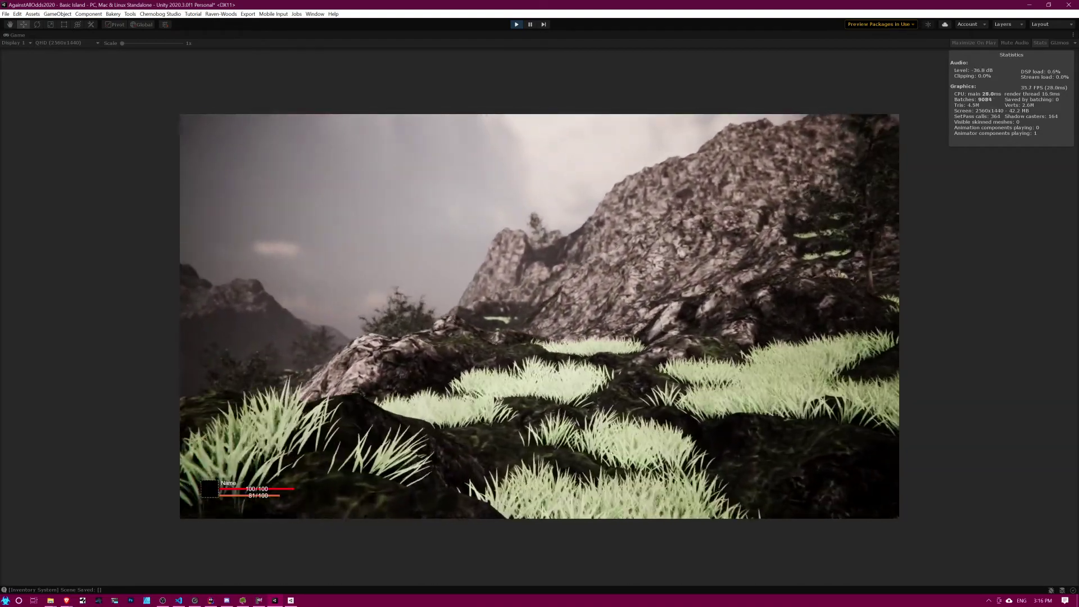
key(w)
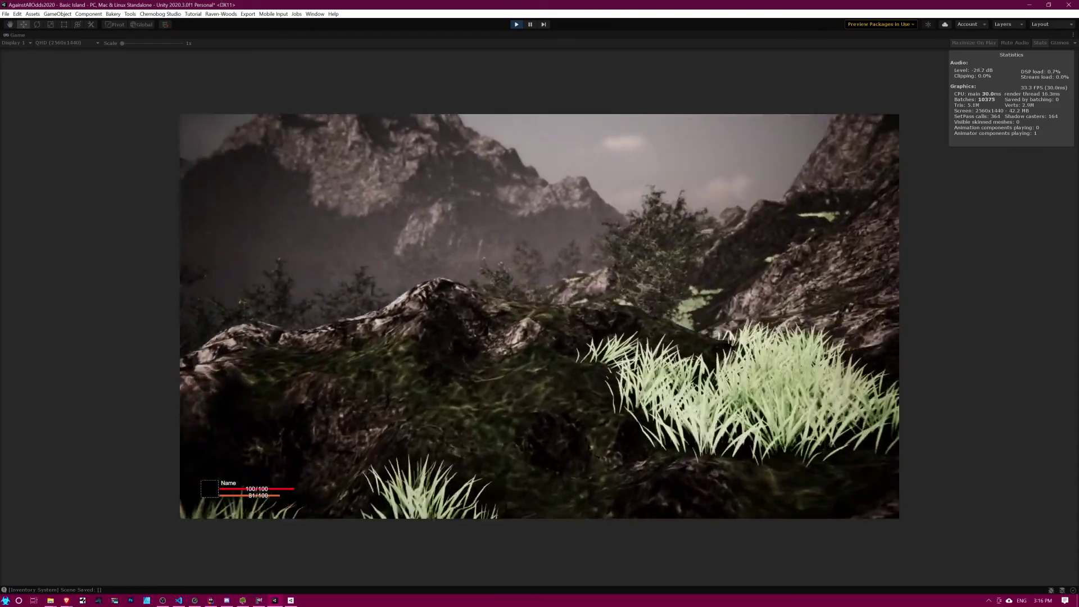